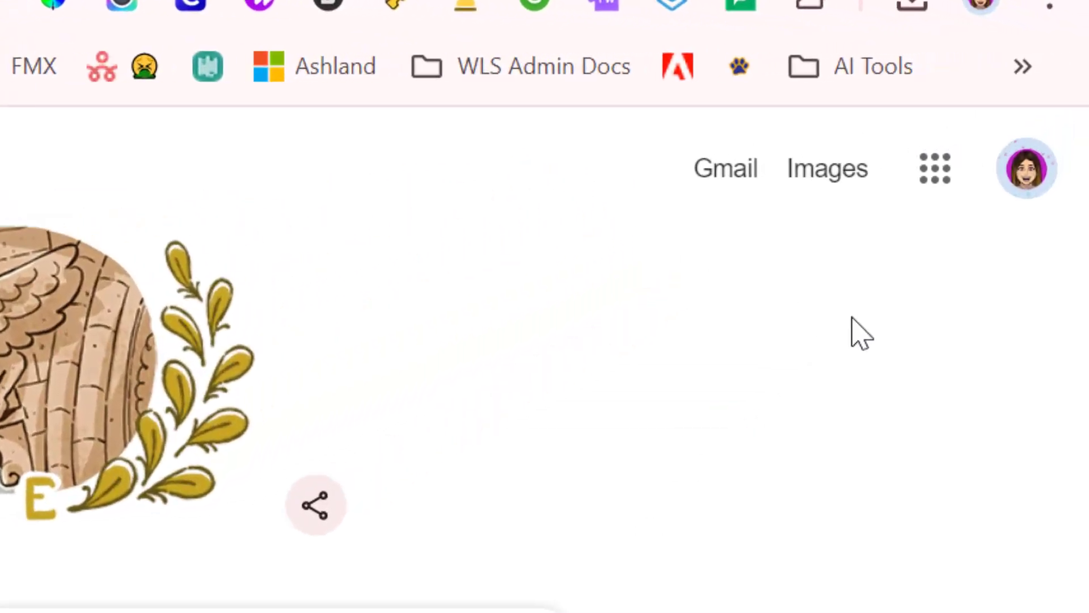
Step: Move Classroom to the front of the Google apps panel
{"action": "left_click", "coordinate": [922, 196]}
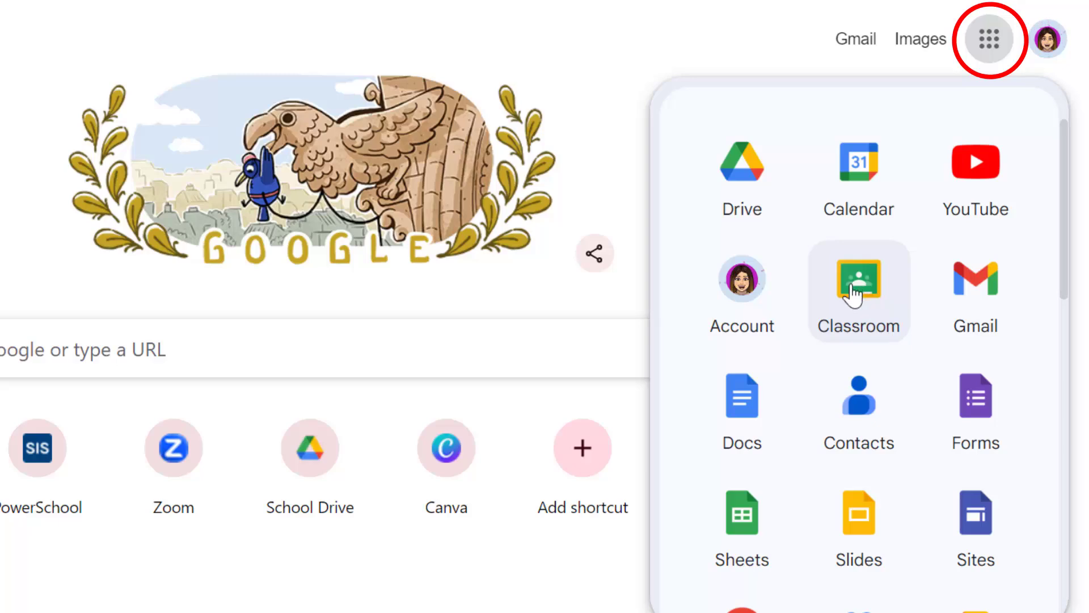
{"action": "scroll", "coordinate": [856, 294], "scroll_direction": "down", "scroll_amount": 2}
{"action": "scroll", "coordinate": [855, 293], "scroll_direction": "down", "scroll_amount": 3}
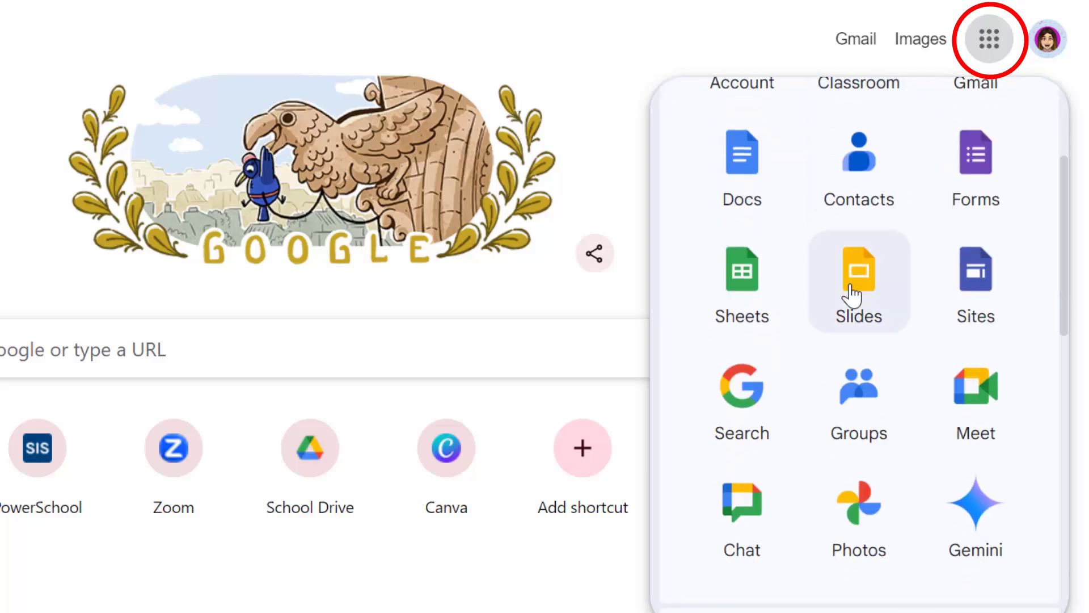
{"action": "scroll", "coordinate": [855, 294], "scroll_direction": "down", "scroll_amount": 3}
{"action": "scroll", "coordinate": [854, 298], "scroll_direction": "down", "scroll_amount": 2}
{"action": "scroll", "coordinate": [858, 313], "scroll_direction": "down", "scroll_amount": 2}
{"action": "scroll", "coordinate": [858, 314], "scroll_direction": "up", "scroll_amount": 4}
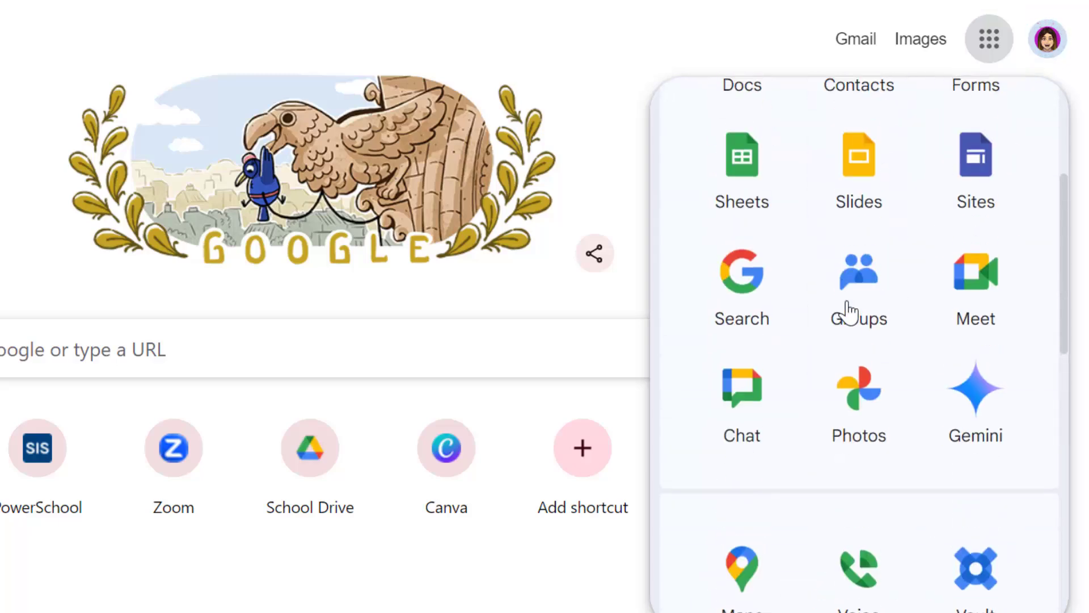
{"action": "scroll", "coordinate": [857, 313], "scroll_direction": "up", "scroll_amount": 3}
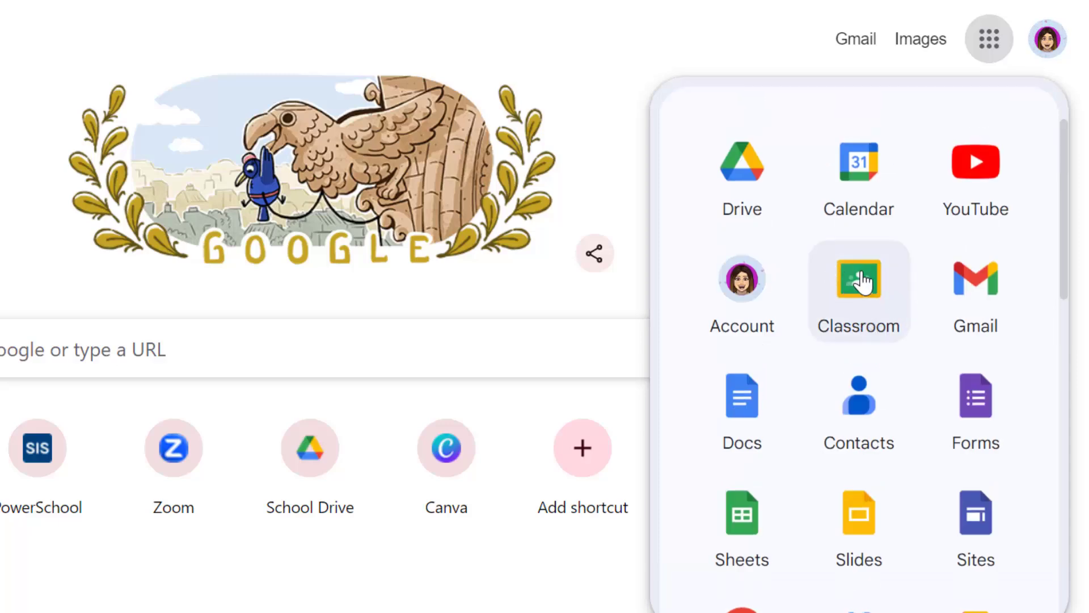
{"action": "scroll", "coordinate": [858, 313], "scroll_direction": "down", "scroll_amount": 4}
{"action": "scroll", "coordinate": [858, 314], "scroll_direction": "down", "scroll_amount": 3}
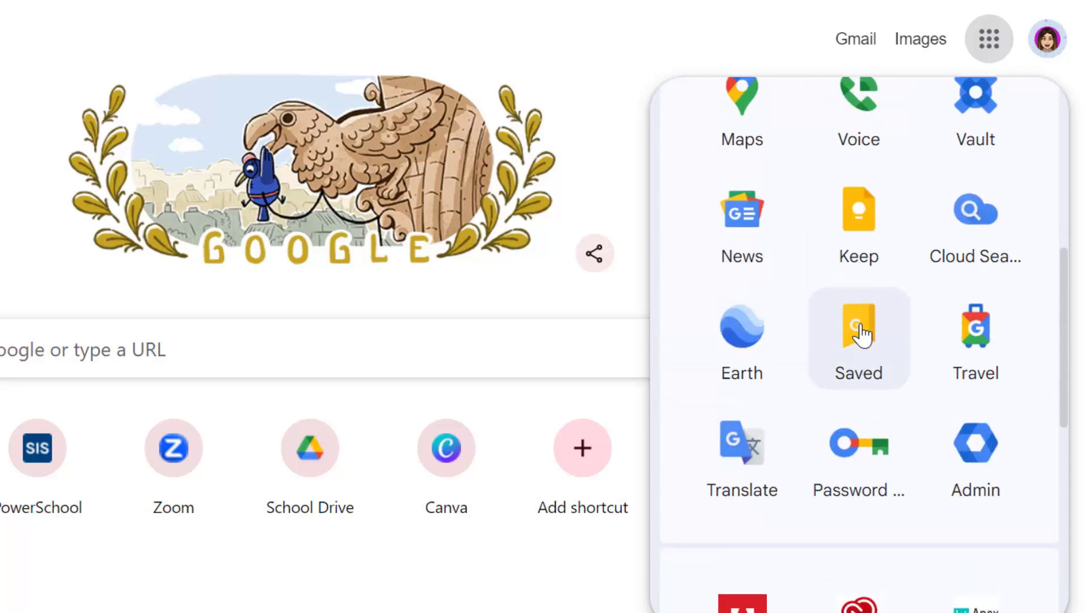
{"action": "scroll", "coordinate": [861, 324], "scroll_direction": "up", "scroll_amount": 4}
{"action": "scroll", "coordinate": [861, 327], "scroll_direction": "up", "scroll_amount": 2}
{"action": "left_click_drag", "start_coordinate": [861, 299], "coordinate": [741, 203]}
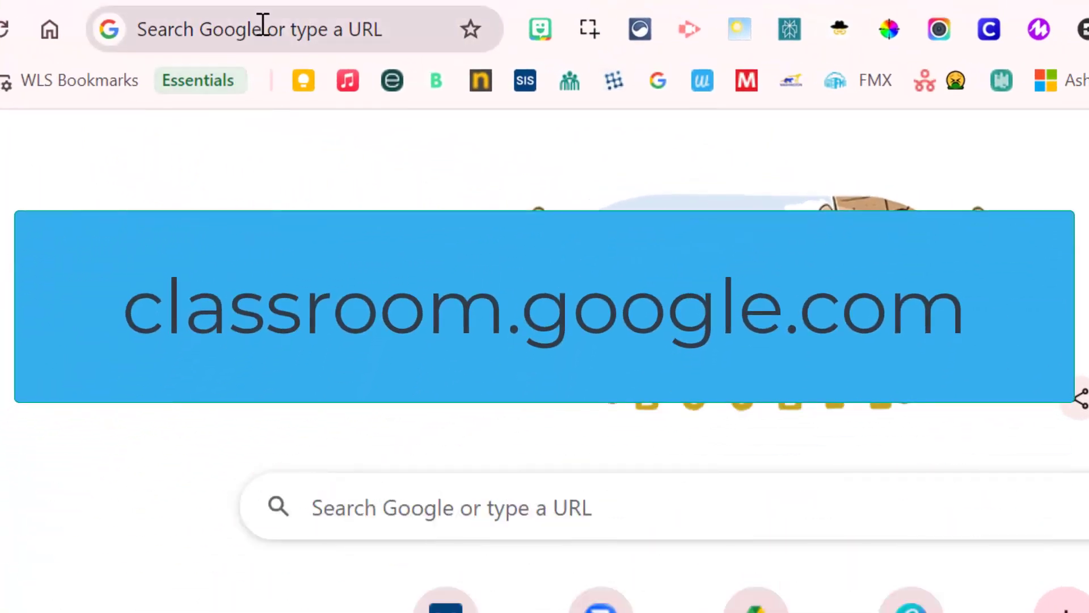
Step: Go to classroom.google.com to load the Classroom home page of classes
{"action": "left_click", "coordinate": [259, 29]}
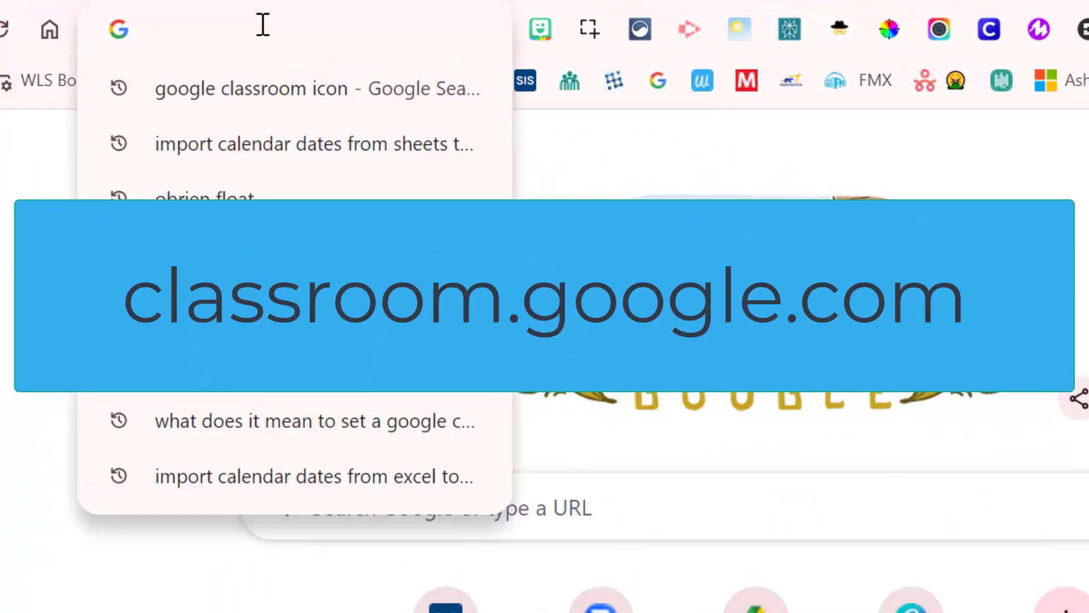
{"action": "type", "text": "cla"}
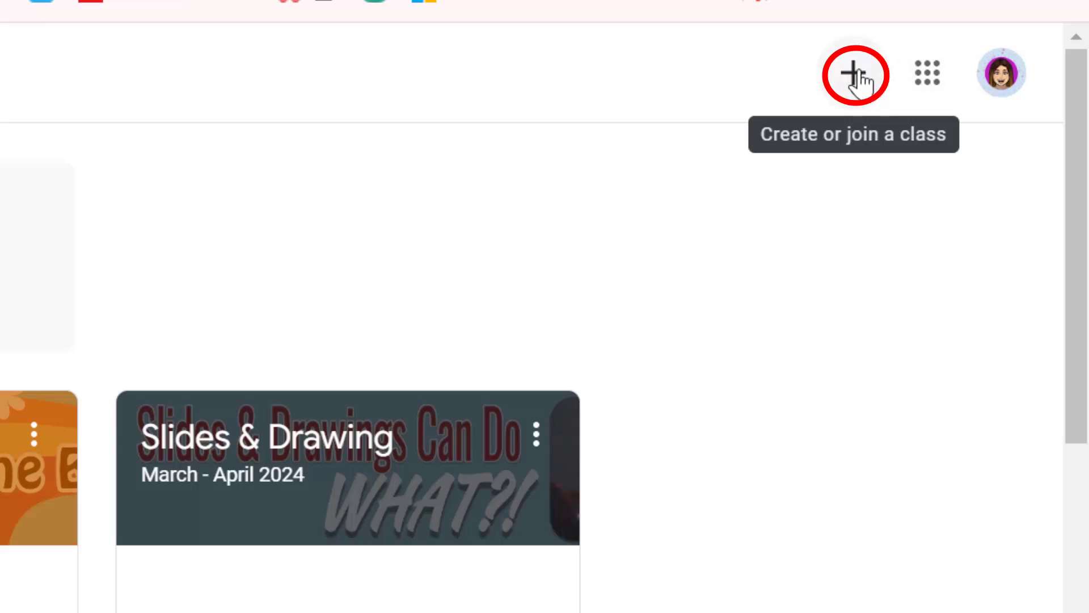
{"action": "left_click", "coordinate": [855, 75]}
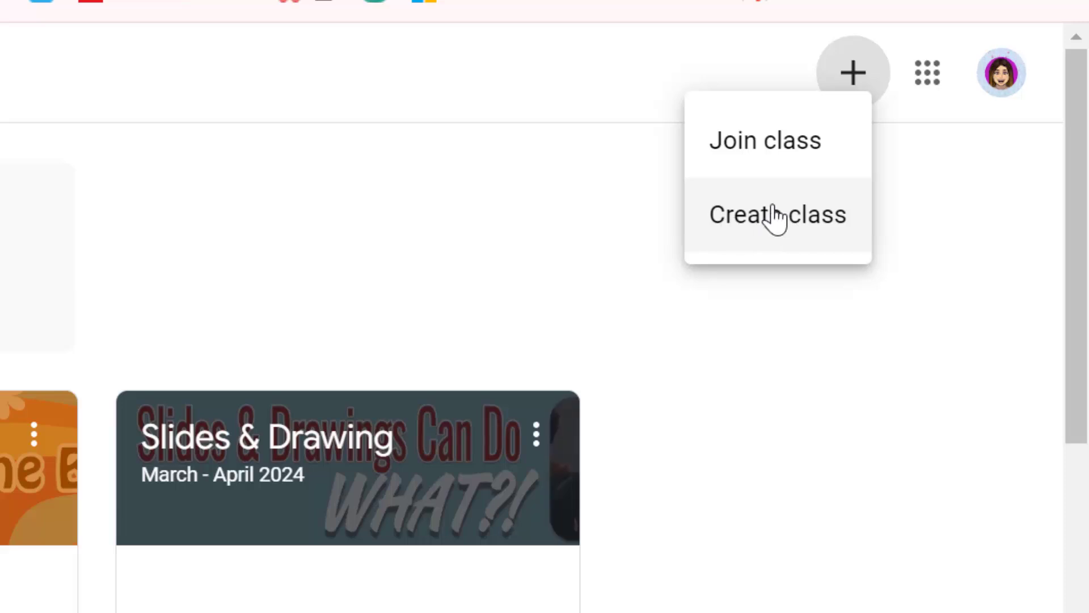
{"action": "left_click", "coordinate": [775, 218]}
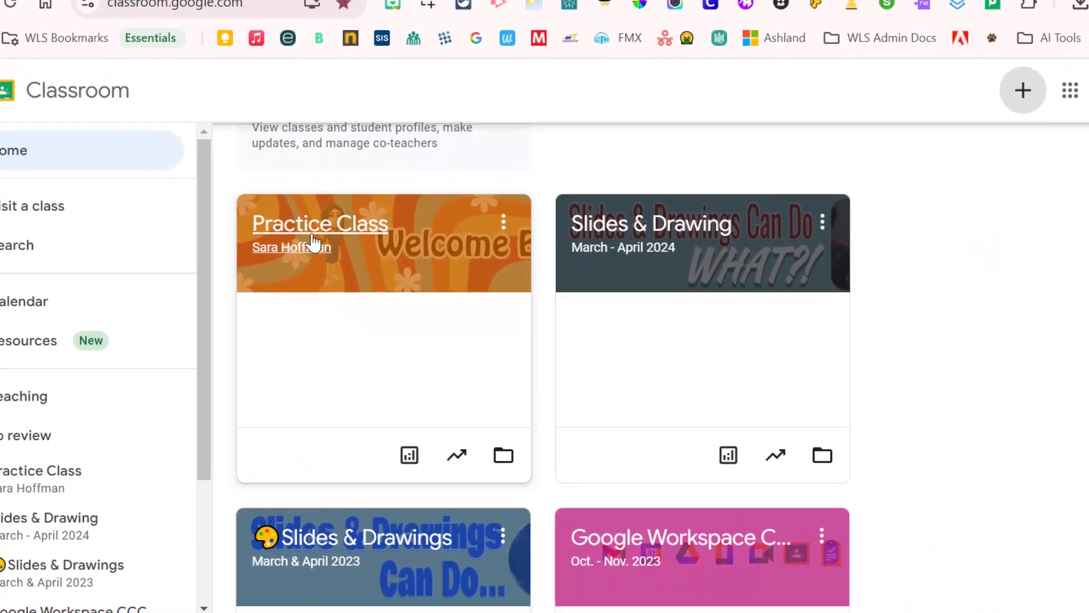
Step: Enter the Practice Class and browse its Stream of announcements
{"action": "left_click", "coordinate": [300, 238]}
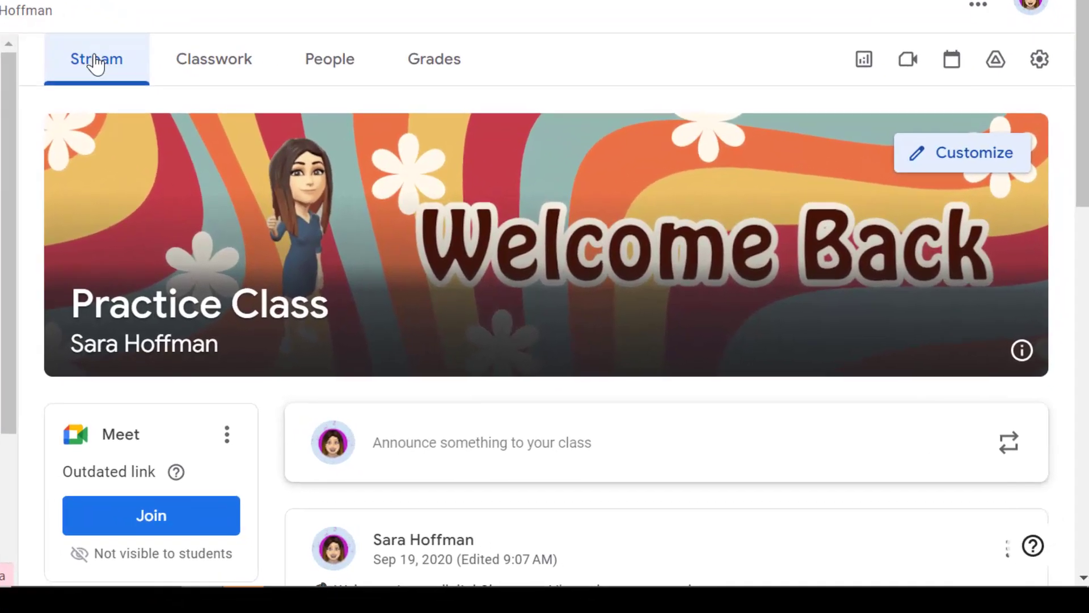
{"action": "left_click", "coordinate": [97, 62]}
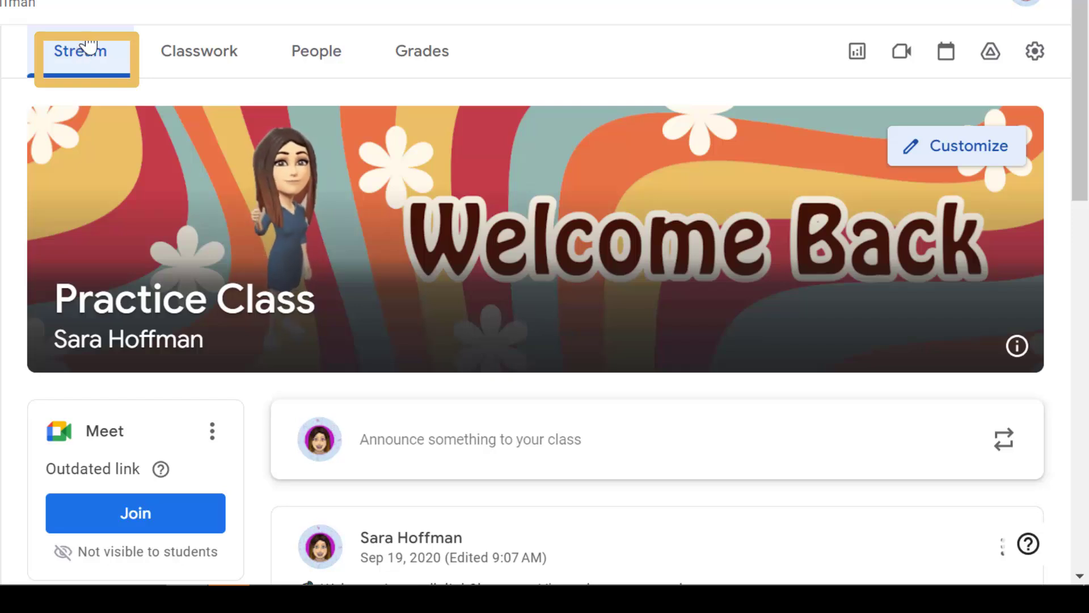
{"action": "scroll", "coordinate": [553, 328], "scroll_direction": "down", "scroll_amount": 1}
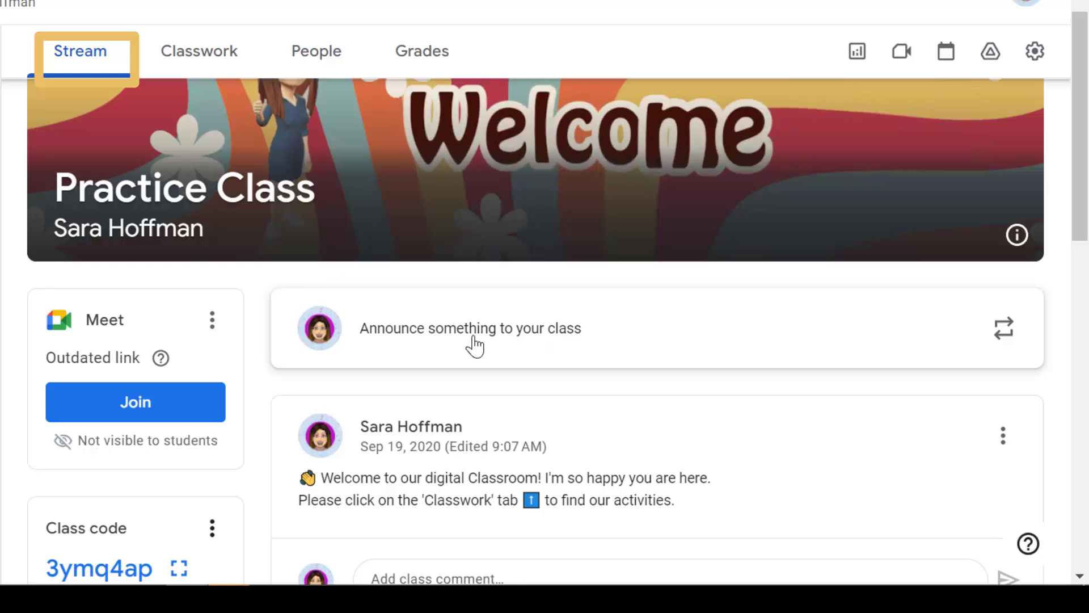
{"action": "scroll", "coordinate": [475, 344], "scroll_direction": "down", "scroll_amount": 1}
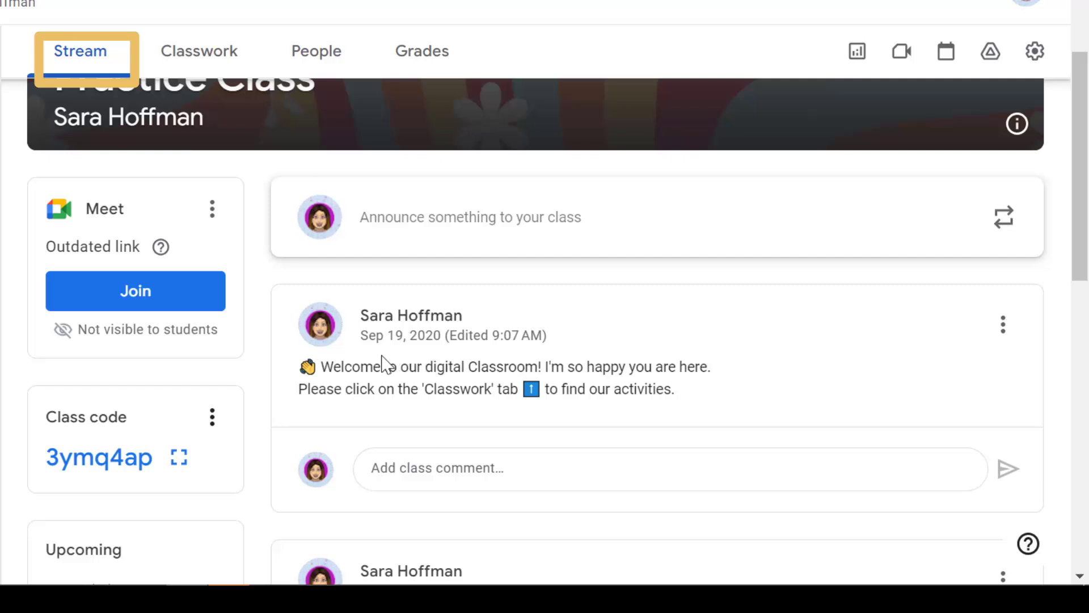
{"action": "scroll", "coordinate": [328, 371], "scroll_direction": "up", "scroll_amount": 2}
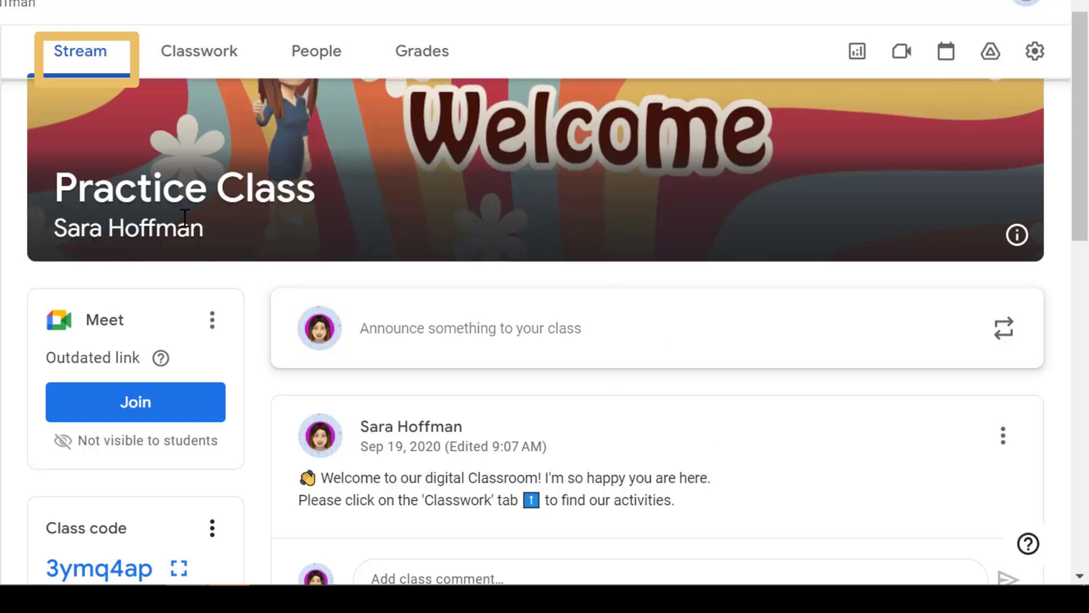
Step: Show the Classwork list with Forms Assignment and the Class Resources topic
{"action": "left_click", "coordinate": [202, 55]}
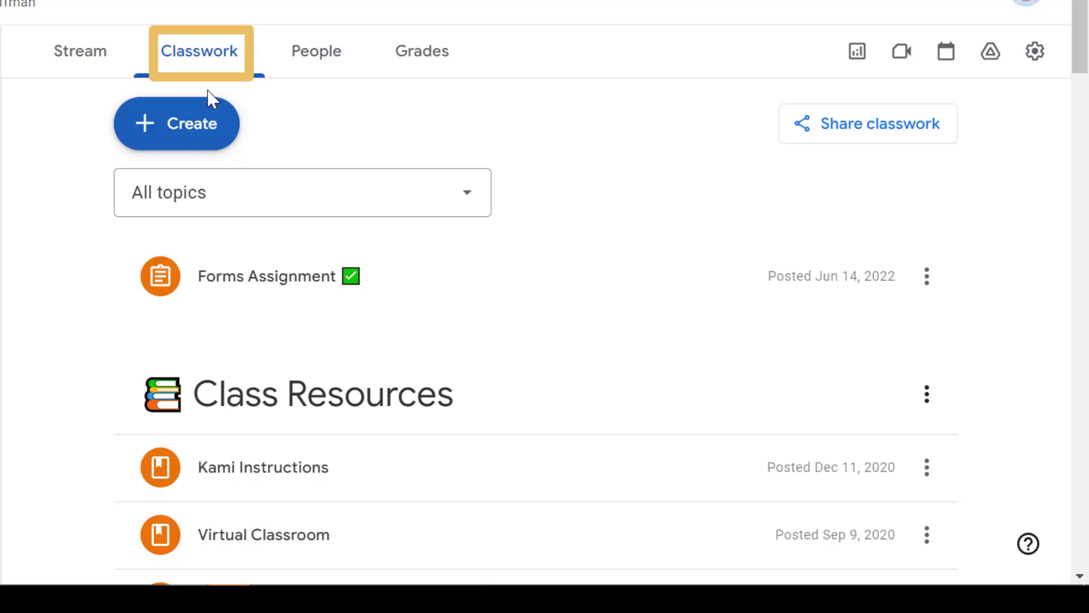
Step: Show the People page listing the class's teachers and enrolled students
{"action": "left_click", "coordinate": [324, 54]}
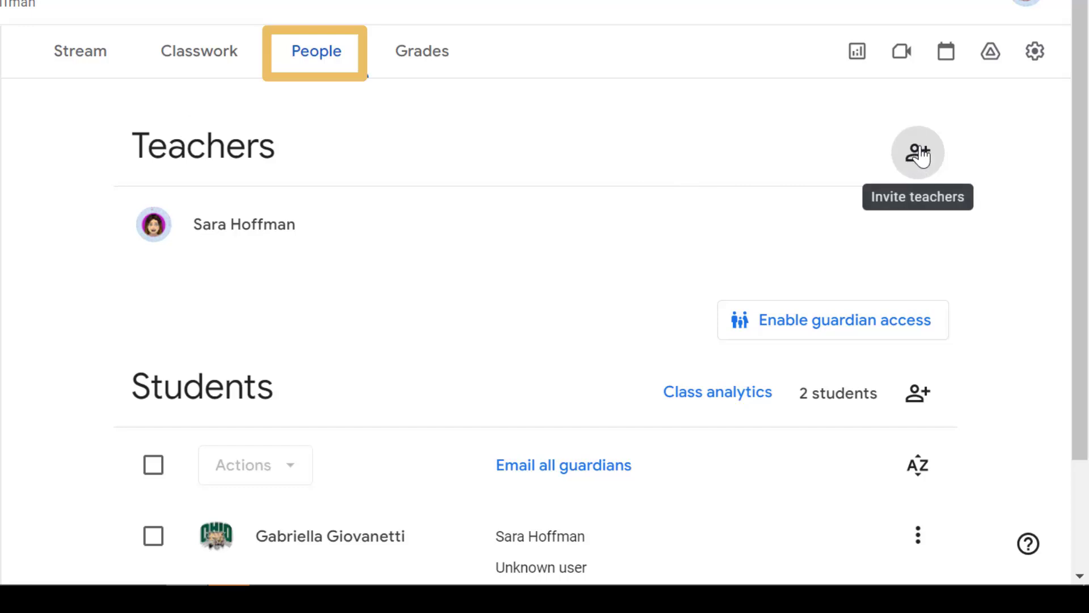
{"action": "scroll", "coordinate": [255, 324], "scroll_direction": "down", "scroll_amount": 2}
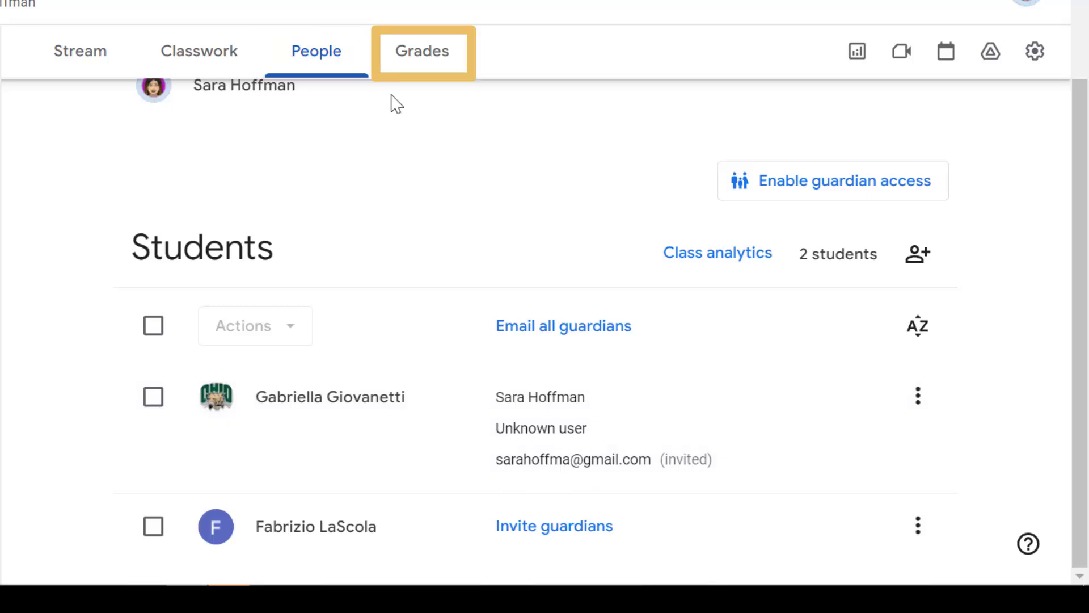
Step: Review the Grades grid of student scores, including older assignments like Pot of gold
{"action": "left_click", "coordinate": [420, 56]}
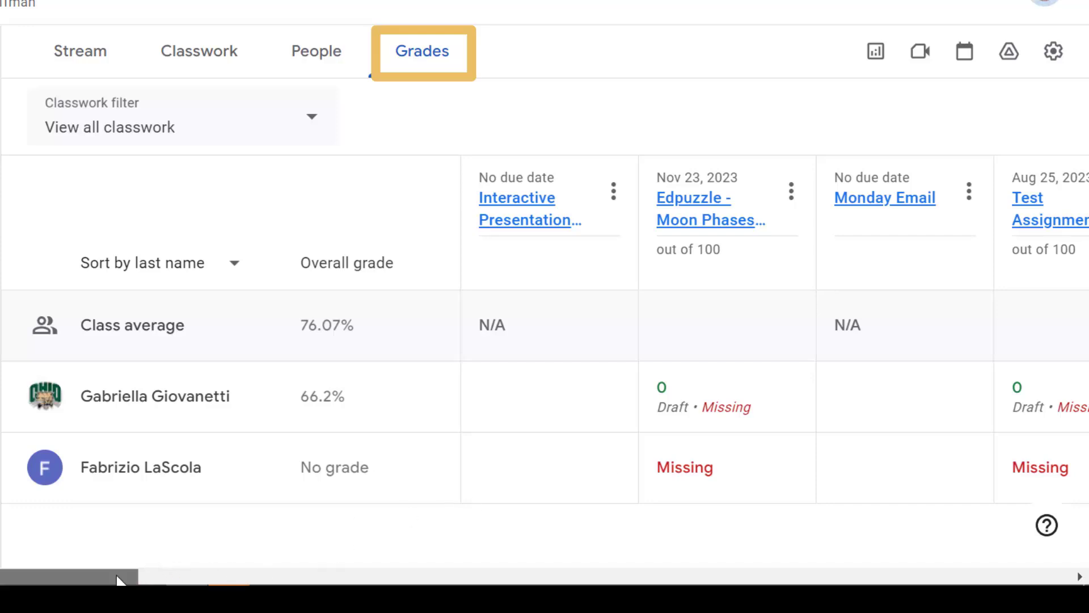
{"action": "left_click_drag", "start_coordinate": [119, 580], "coordinate": [737, 579]}
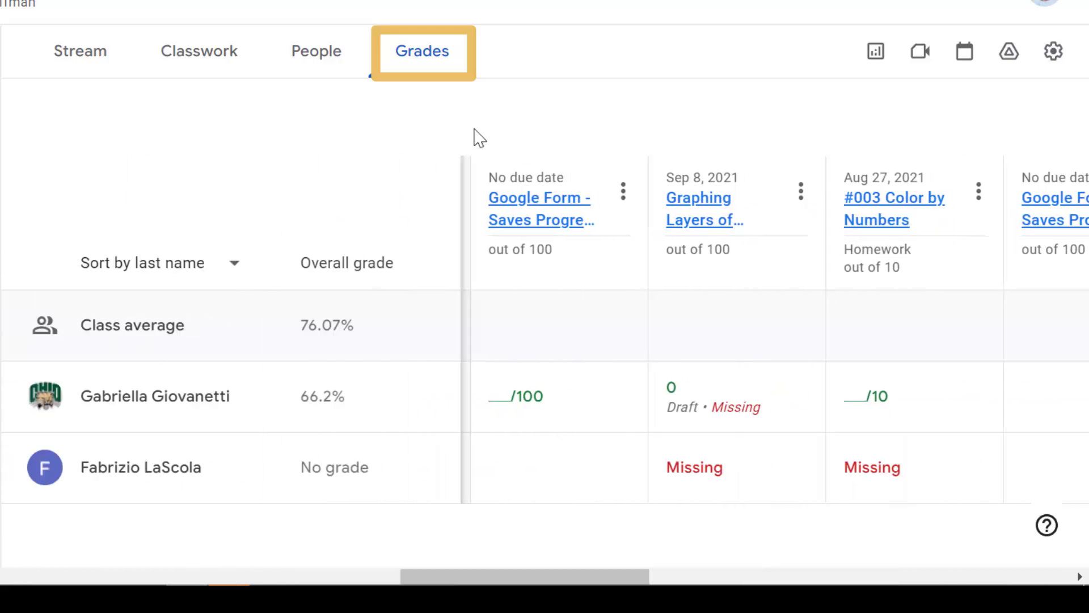